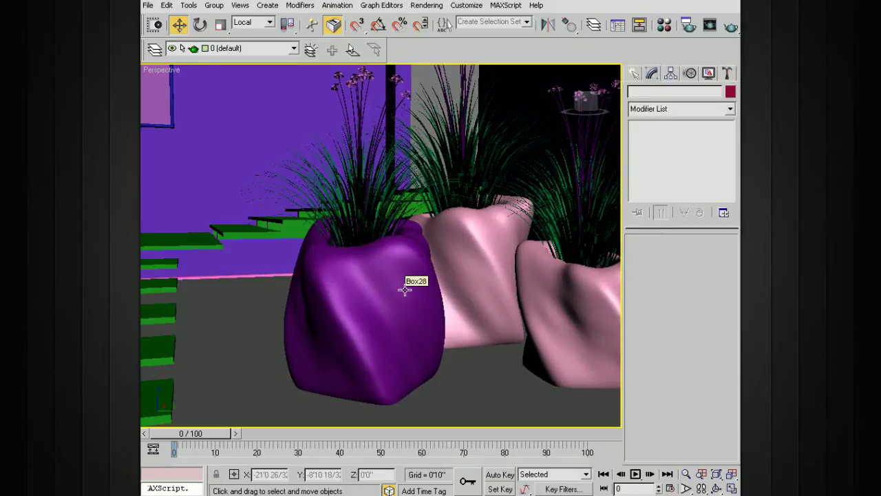
Step: Select the purple planter in front and display mesh edges over the shaded objects
{"action": "scroll", "coordinate": [404, 289], "scroll_direction": "up", "scroll_amount": 3}
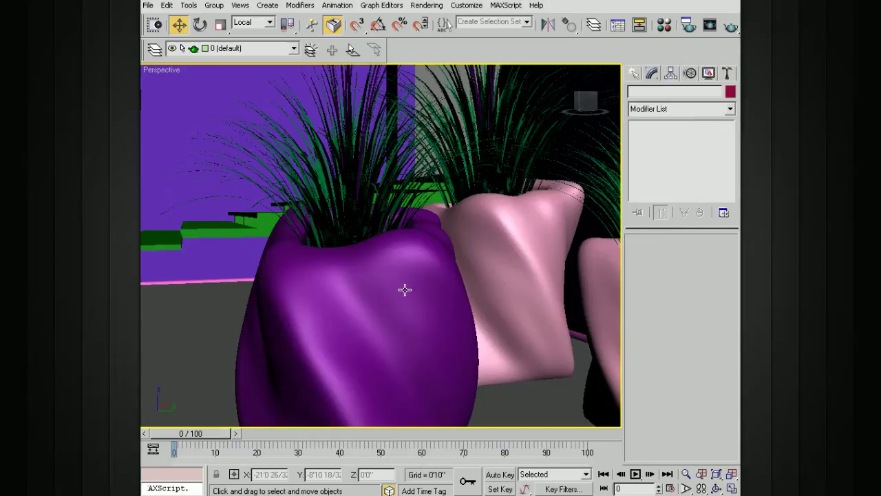
{"action": "mouse_move", "coordinate": [423, 281]}
{"action": "middle_mouse_down", "text": "alt"}
{"action": "mouse_move", "coordinate": [429, 293]}
{"action": "mouse_move", "coordinate": [417, 293]}
{"action": "mouse_move", "coordinate": [460, 291]}
{"action": "mouse_move", "coordinate": [416, 280]}
{"action": "middle_mouse_up", "text": "alt"}
{"action": "scroll", "coordinate": [443, 291], "scroll_direction": "down", "scroll_amount": 3}
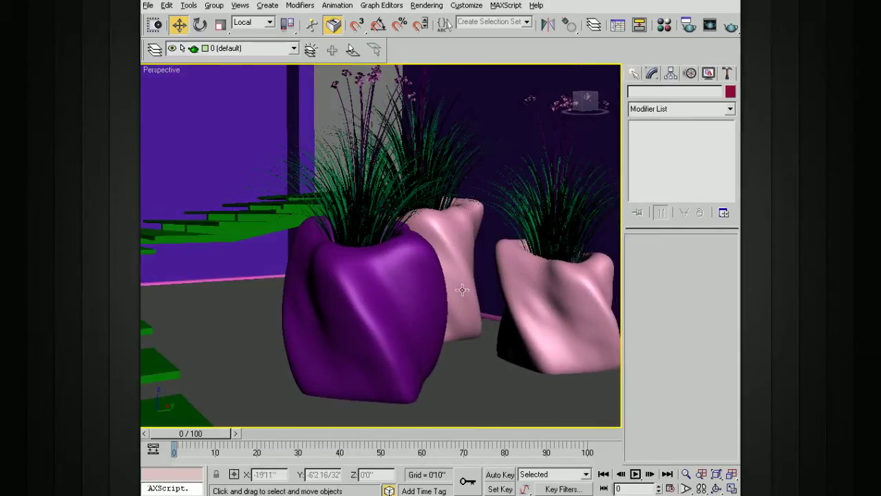
{"action": "left_click", "coordinate": [417, 280]}
{"action": "key", "text": "F4"}
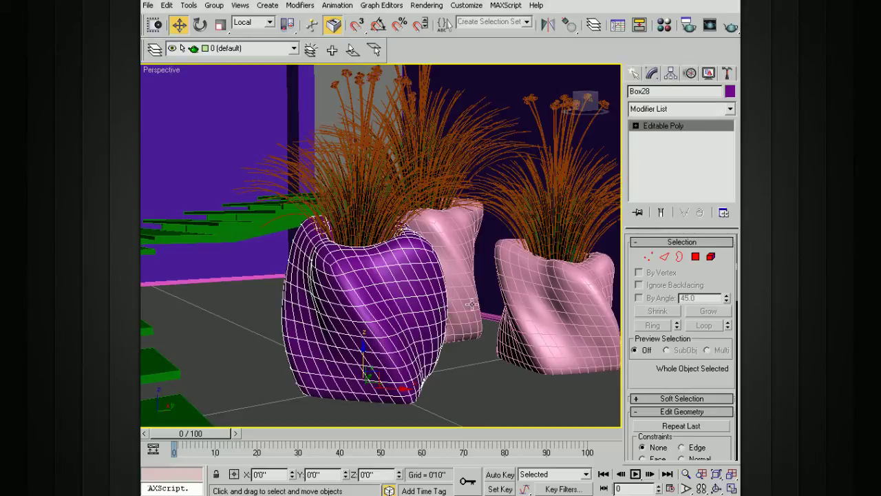
Step: Apply a Taper modifier to the selected purple planter
{"action": "left_click", "coordinate": [729, 108]}
{"action": "scroll", "coordinate": [734, 345], "scroll_direction": "down", "scroll_amount": 10}
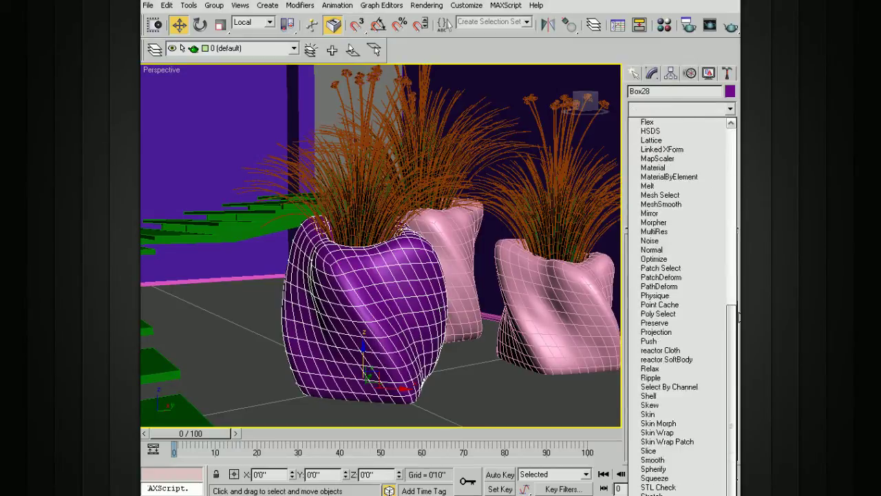
{"action": "left_click", "coordinate": [663, 450]}
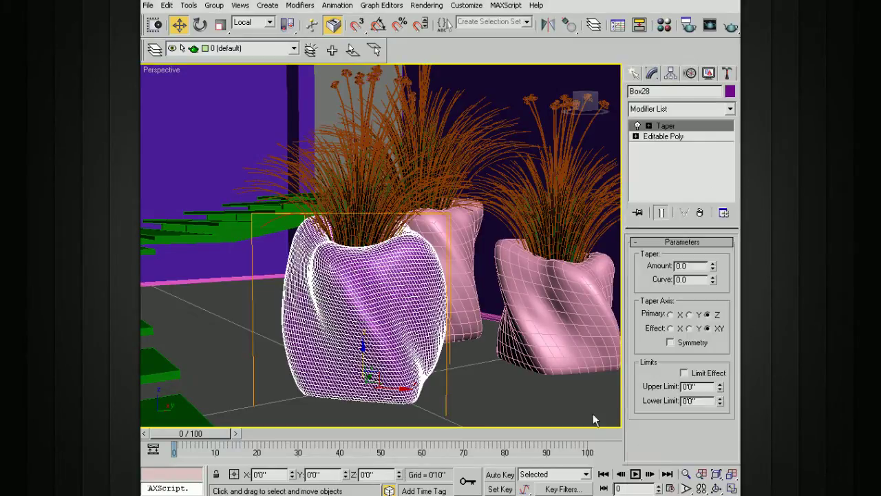
{"action": "scroll", "coordinate": [497, 347], "scroll_direction": "up", "scroll_amount": 5}
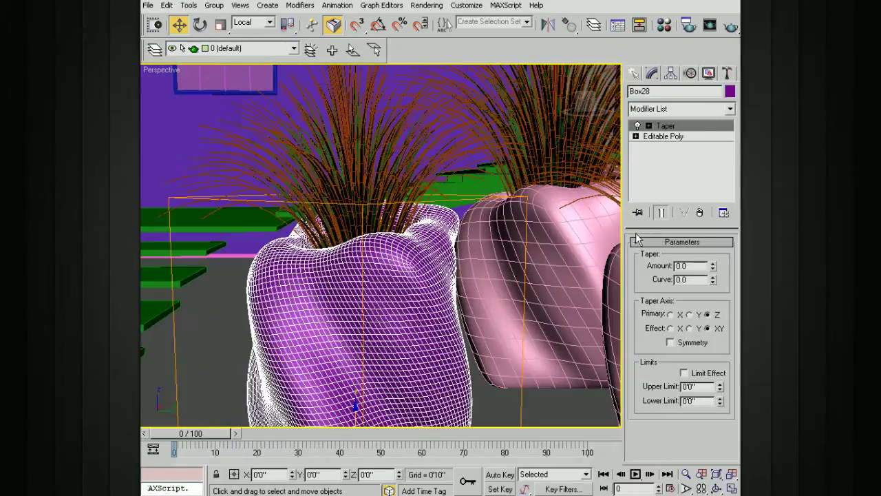
{"action": "left_click", "coordinate": [648, 126]}
{"action": "left_click", "coordinate": [649, 126]}
Step: Widen the planter's upper part by setting the taper Amount to 0.76
{"action": "middle_click_drag", "start_coordinate": [498, 264], "coordinate": [532, 270], "text": "alt"}
{"action": "scroll", "coordinate": [533, 261], "scroll_direction": "up", "scroll_amount": 2}
{"action": "scroll", "coordinate": [532, 260], "scroll_direction": "down", "scroll_amount": 3}
{"action": "left_click_drag", "start_coordinate": [714, 267], "coordinate": [714, 219]}
{"action": "scroll", "coordinate": [471, 276], "scroll_direction": "down", "scroll_amount": 3}
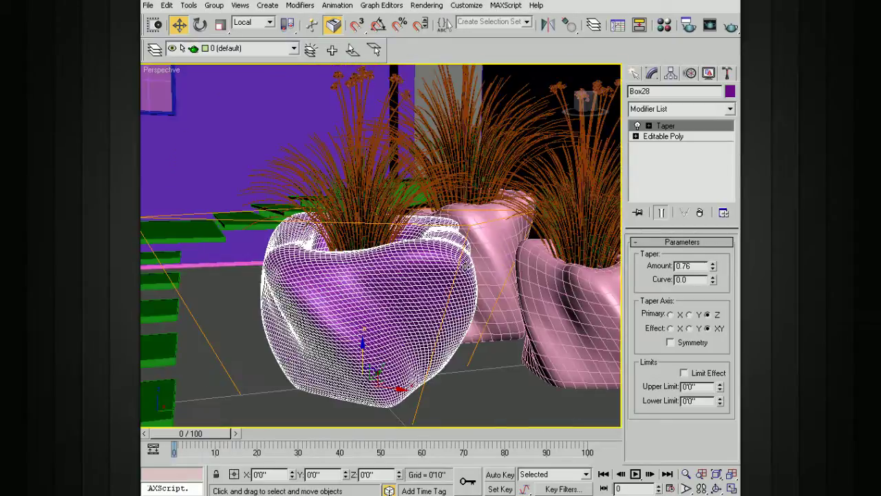
{"action": "middle_click_drag", "start_coordinate": [466, 267], "coordinate": [467, 241], "text": "alt"}
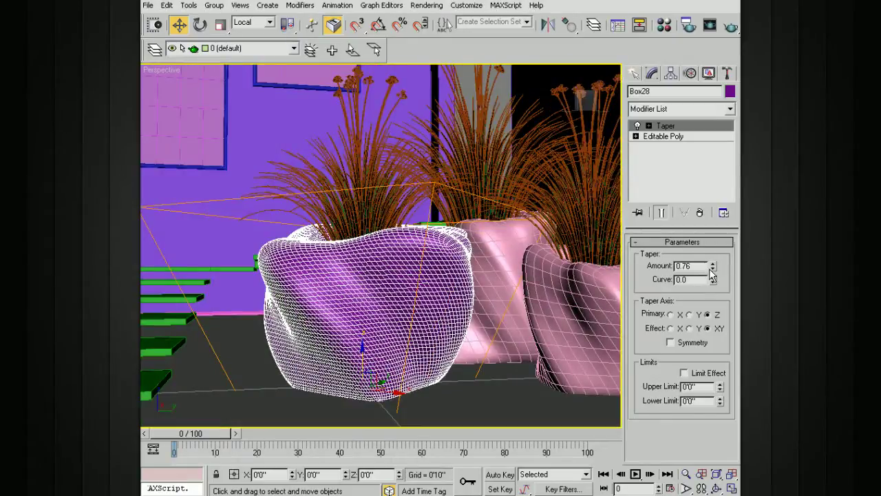
Step: Try a lower taper Amount on the purple planter and undo that change
{"action": "left_click_drag", "start_coordinate": [712, 274], "coordinate": [687, 347]}
{"action": "middle_click_drag", "start_coordinate": [470, 238], "coordinate": [519, 248], "text": "alt"}
{"action": "key", "text": "ctrl+z"}
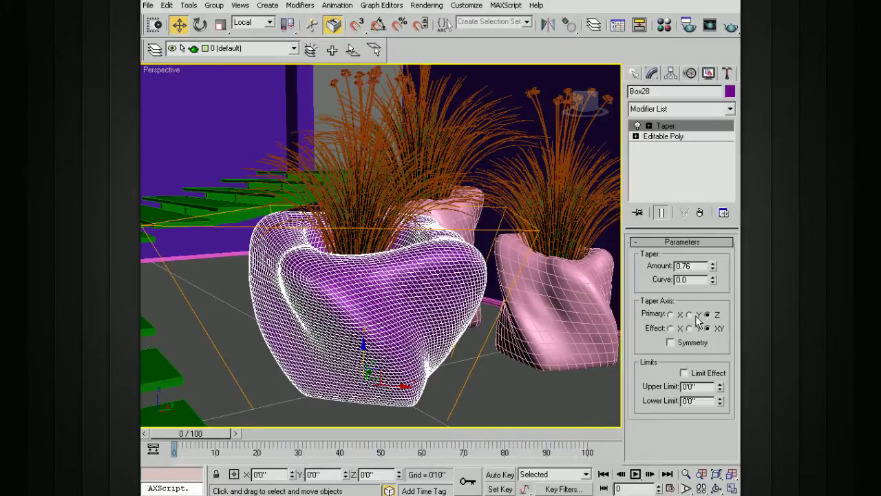
Step: Try the taper's primary axis on Y and on X, and return it to Z
{"action": "middle_click_drag", "start_coordinate": [510, 259], "coordinate": [436, 260], "text": "alt"}
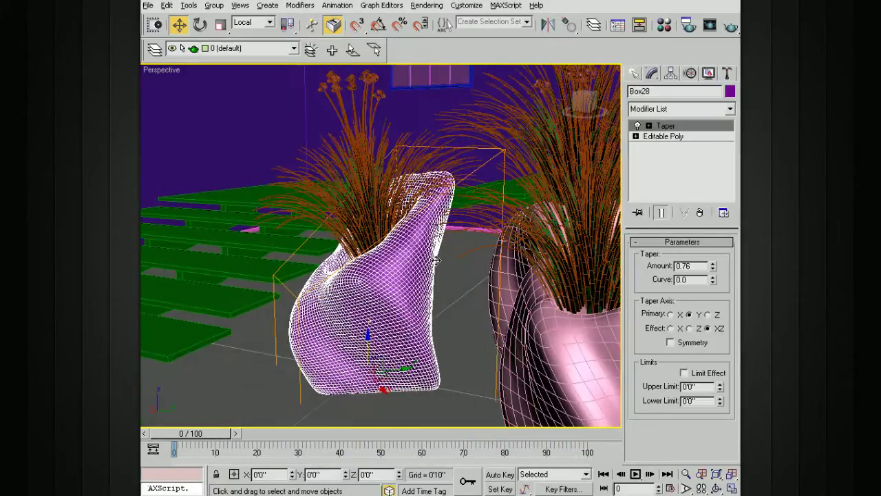
{"action": "left_click", "coordinate": [671, 315]}
{"action": "middle_click_drag", "start_coordinate": [303, 259], "coordinate": [640, 288], "text": "alt"}
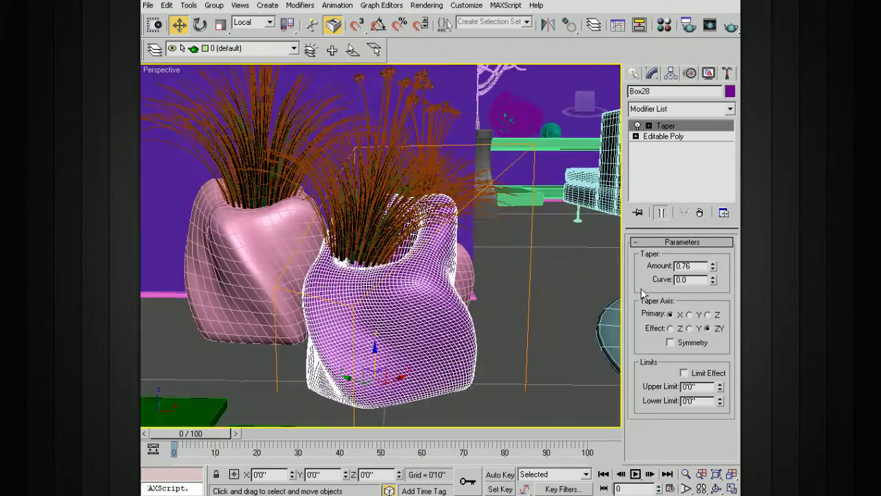
{"action": "left_click", "coordinate": [706, 314]}
{"action": "middle_click_drag", "start_coordinate": [420, 275], "coordinate": [454, 277], "text": "alt"}
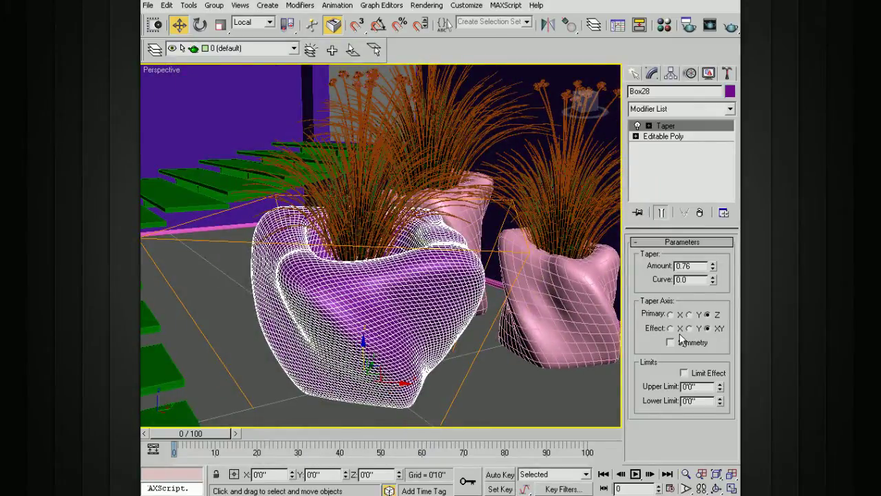
{"action": "middle_click_drag", "start_coordinate": [462, 279], "coordinate": [472, 284], "text": "alt"}
{"action": "middle_click_drag", "start_coordinate": [530, 296], "coordinate": [543, 310], "text": "alt"}
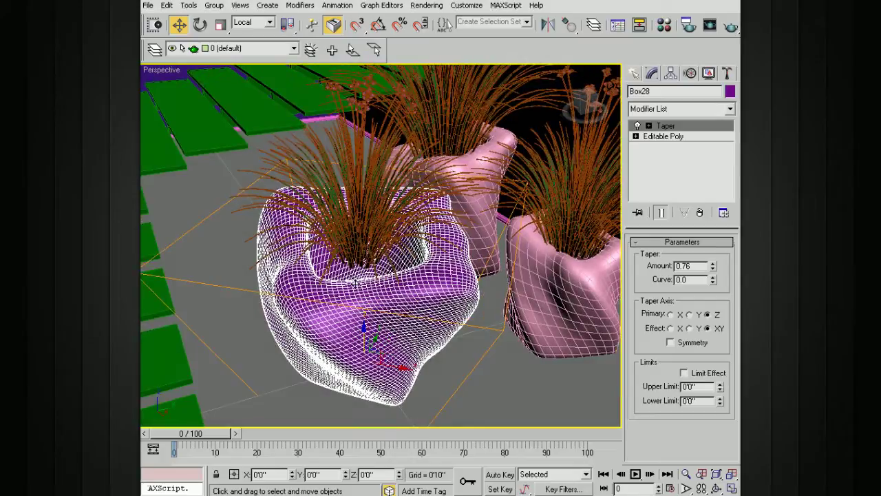
Step: Try limiting the taper's effect to the X axis, raise the Amount to 1.07, and restore the effect to XY
{"action": "middle_click_drag", "start_coordinate": [354, 284], "coordinate": [465, 290], "text": "alt"}
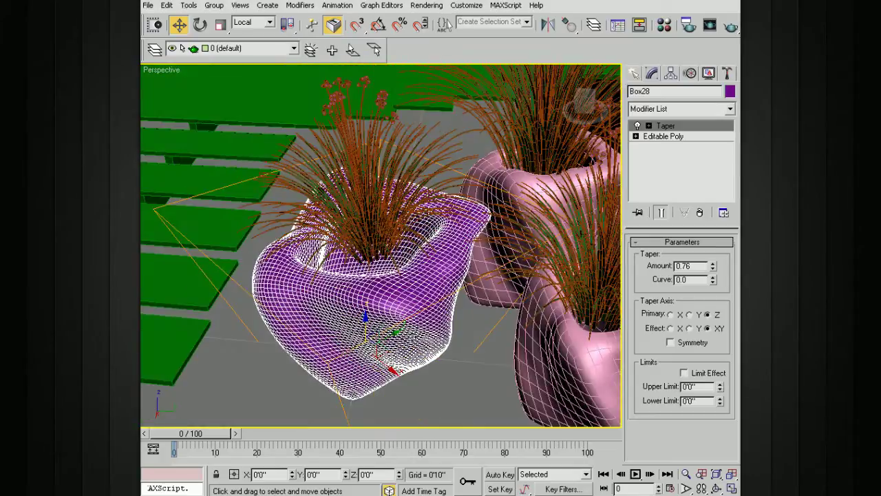
{"action": "middle_click_drag", "start_coordinate": [490, 280], "coordinate": [595, 289], "text": "alt"}
{"action": "left_click", "coordinate": [671, 328]}
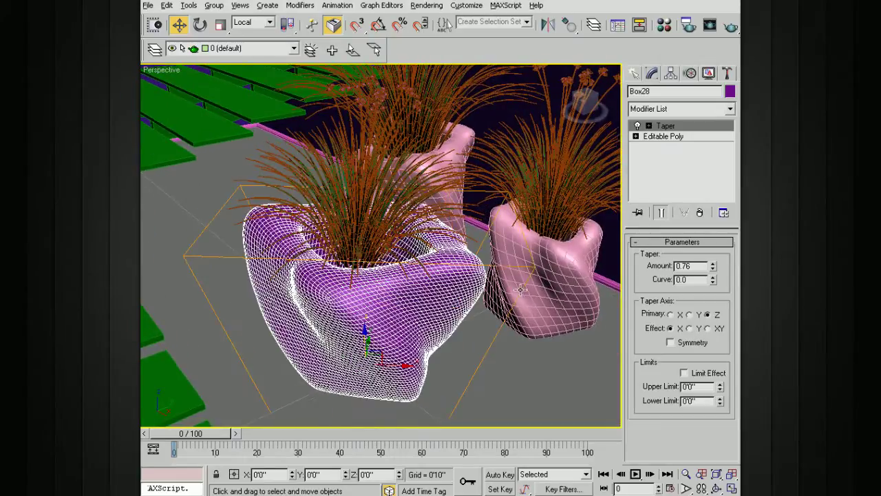
{"action": "middle_click_drag", "start_coordinate": [413, 275], "coordinate": [471, 294], "text": "alt"}
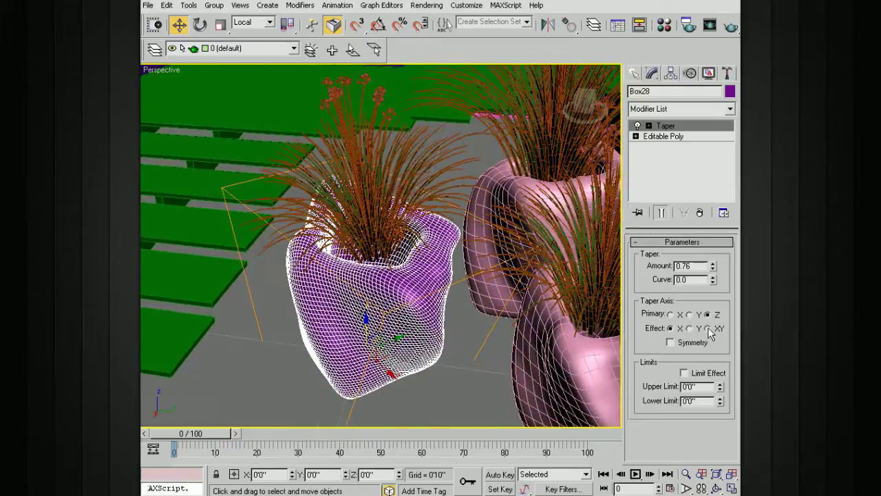
{"action": "mouse_move", "coordinate": [712, 265]}
{"action": "left_mouse_down"}
{"action": "mouse_move", "coordinate": [706, 279]}
{"action": "mouse_move", "coordinate": [705, 253]}
{"action": "left_mouse_up"}
{"action": "left_click", "coordinate": [707, 328]}
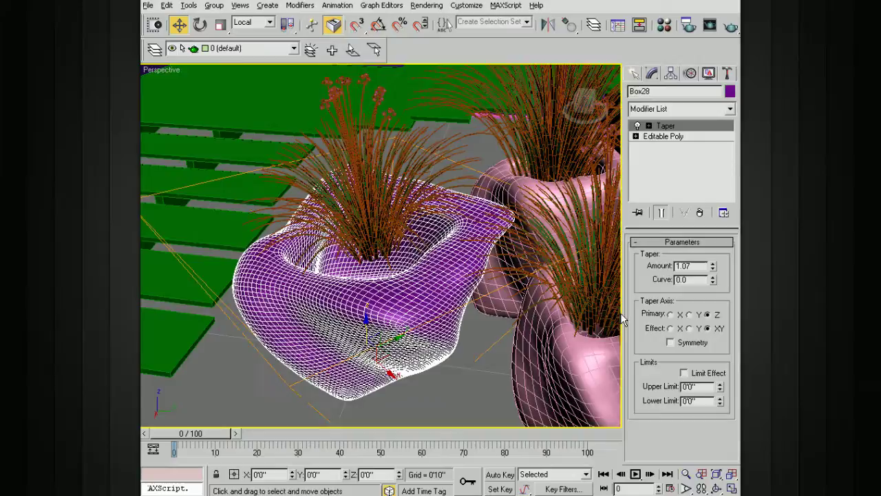
Step: Narrow the planter's upper part by setting the taper Amount to -0.18
{"action": "middle_click_drag", "start_coordinate": [523, 313], "coordinate": [587, 282], "text": "alt"}
{"action": "left_click_drag", "start_coordinate": [714, 268], "coordinate": [692, 346]}
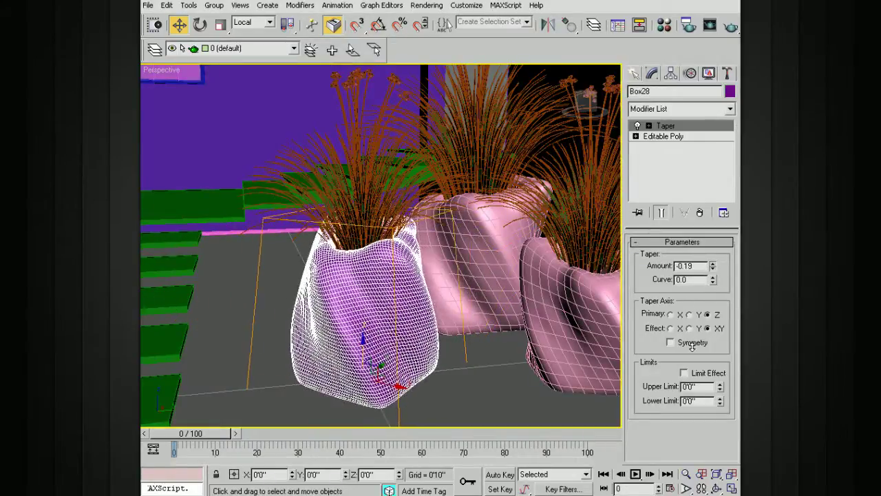
{"action": "middle_click_drag", "start_coordinate": [460, 281], "coordinate": [482, 259], "text": "alt"}
{"action": "middle_click_drag", "start_coordinate": [476, 296], "coordinate": [460, 229], "text": "alt"}
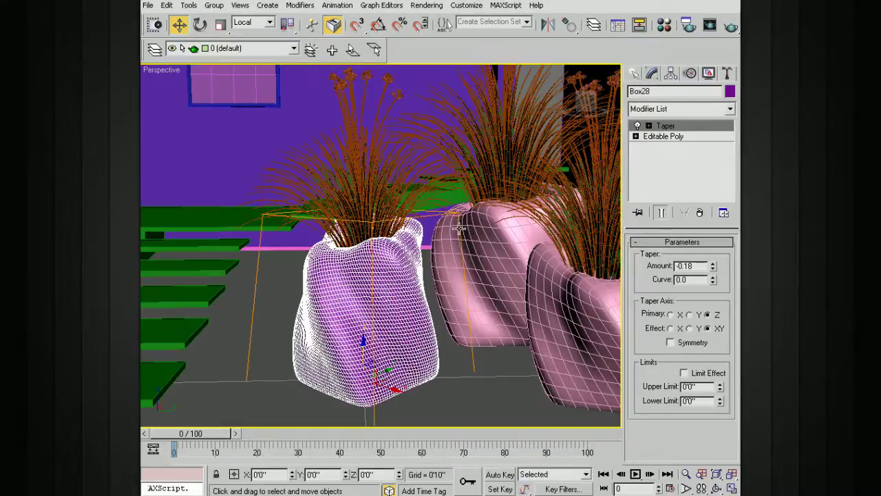
{"action": "middle_click_drag", "start_coordinate": [489, 338], "coordinate": [511, 296], "text": "alt"}
{"action": "scroll", "coordinate": [512, 288], "scroll_direction": "up", "scroll_amount": 3}
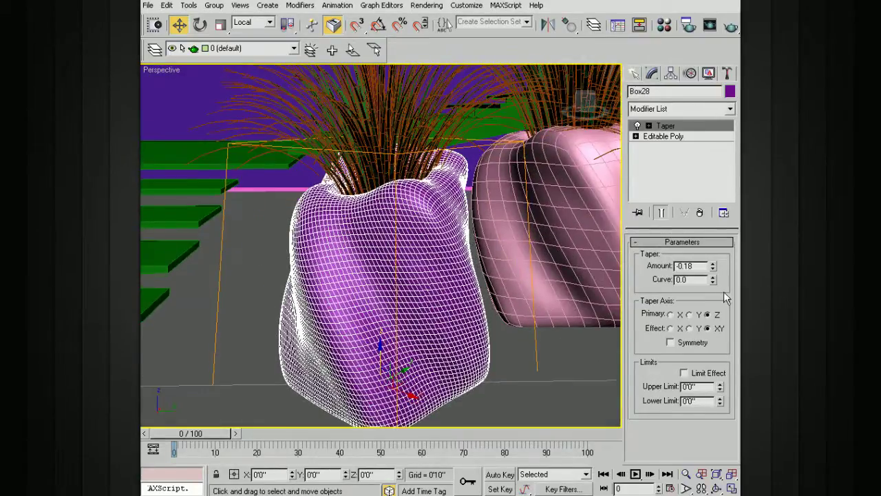
Step: Pinch the planter's middle with a taper Curve of -1.92 and an Amount of -0.07
{"action": "left_click_drag", "start_coordinate": [713, 281], "coordinate": [703, 192]}
{"action": "left_click_drag", "start_coordinate": [712, 266], "coordinate": [701, 368]}
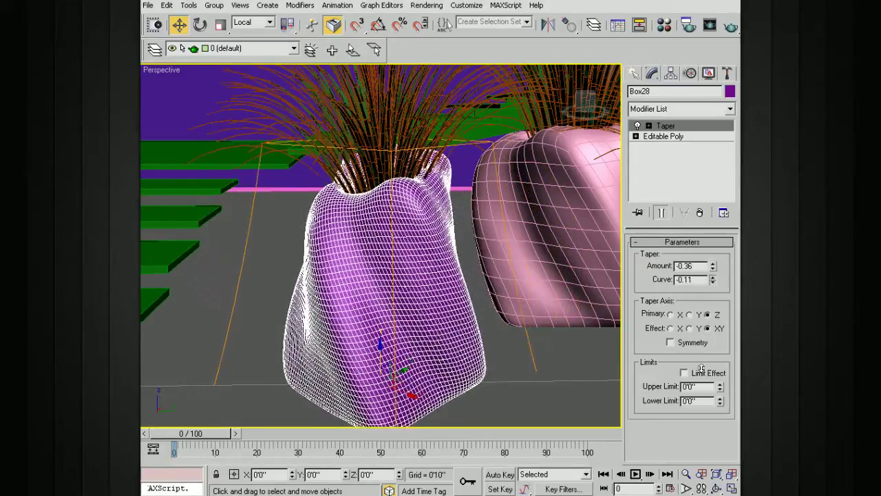
{"action": "left_click", "coordinate": [713, 278]}
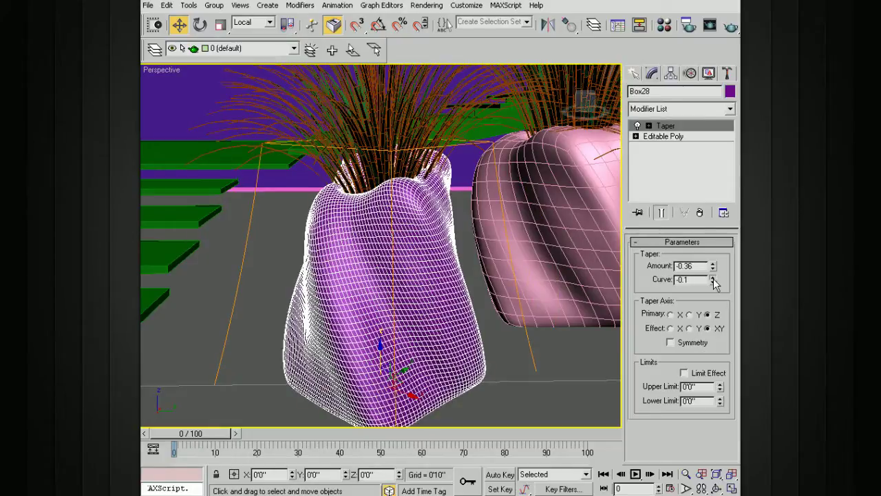
{"action": "left_click_drag", "start_coordinate": [713, 278], "coordinate": [688, 336]}
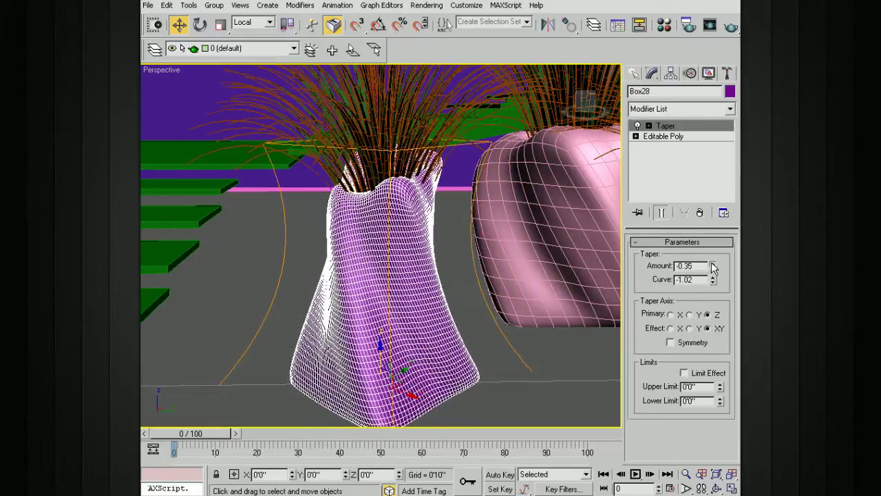
{"action": "left_click_drag", "start_coordinate": [712, 265], "coordinate": [713, 303]}
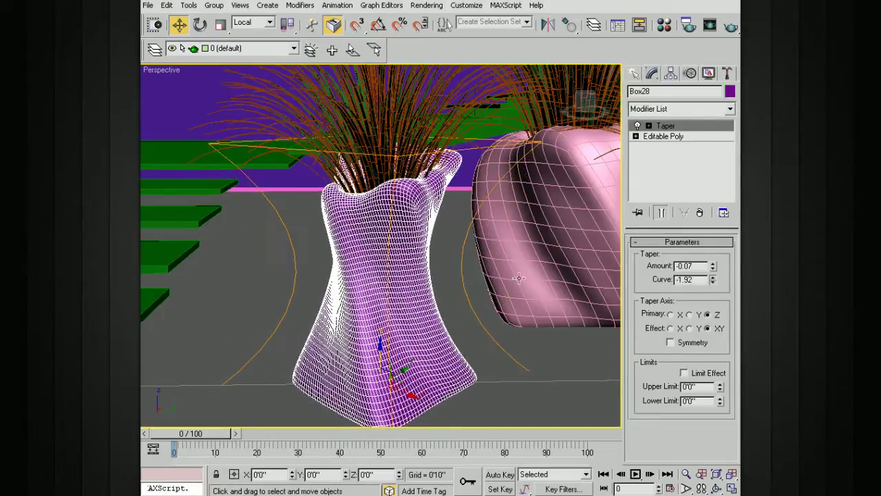
{"action": "middle_click_drag", "start_coordinate": [519, 278], "coordinate": [473, 258], "text": "alt"}
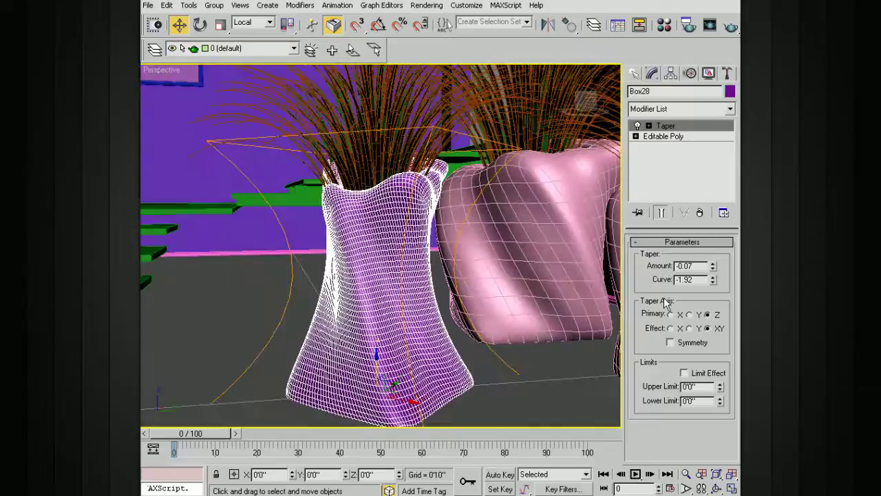
Step: Limit the taper effect with an upper limit of 1'0 7/32" and a lower limit of 0'6 8/32"
{"action": "left_click", "coordinate": [684, 372]}
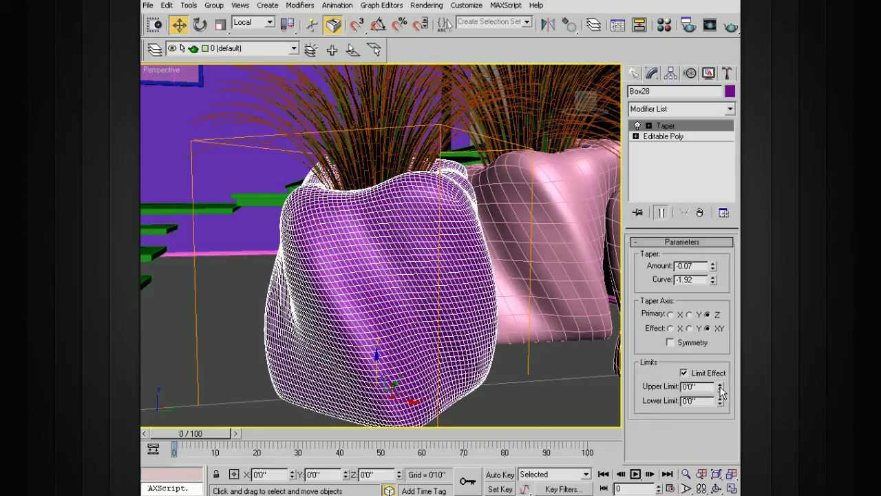
{"action": "left_click_drag", "start_coordinate": [721, 391], "coordinate": [711, 352]}
{"action": "left_click_drag", "start_coordinate": [719, 390], "coordinate": [565, 162]}
{"action": "left_click_drag", "start_coordinate": [720, 404], "coordinate": [710, 360]}
{"action": "scroll", "coordinate": [471, 342], "scroll_direction": "down", "scroll_amount": 4}
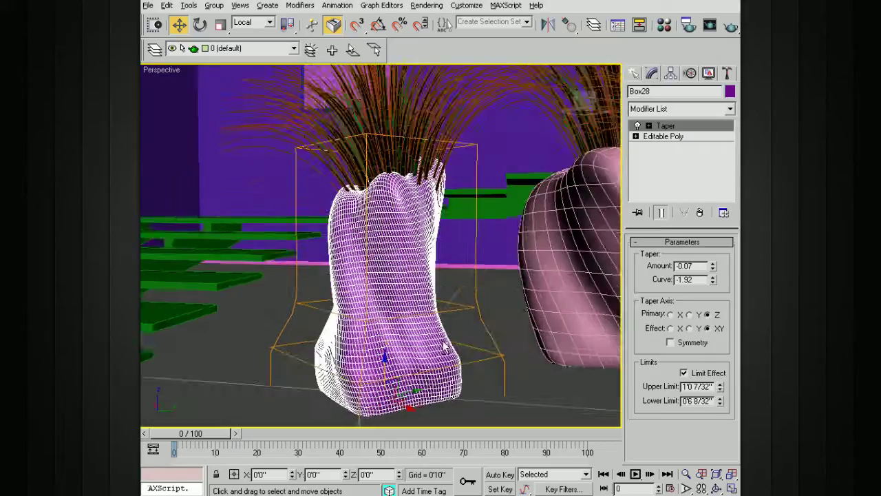
Step: Turn off the taper's Limit Effect and set its Amount to 0.23
{"action": "left_click", "coordinate": [683, 373]}
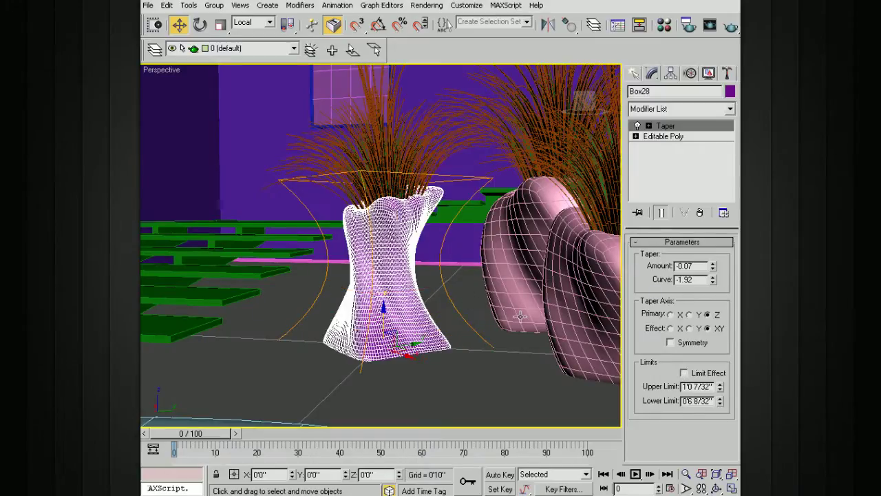
{"action": "middle_click_drag", "start_coordinate": [455, 303], "coordinate": [497, 318], "text": "alt"}
{"action": "scroll", "coordinate": [497, 318], "scroll_direction": "up", "scroll_amount": 3}
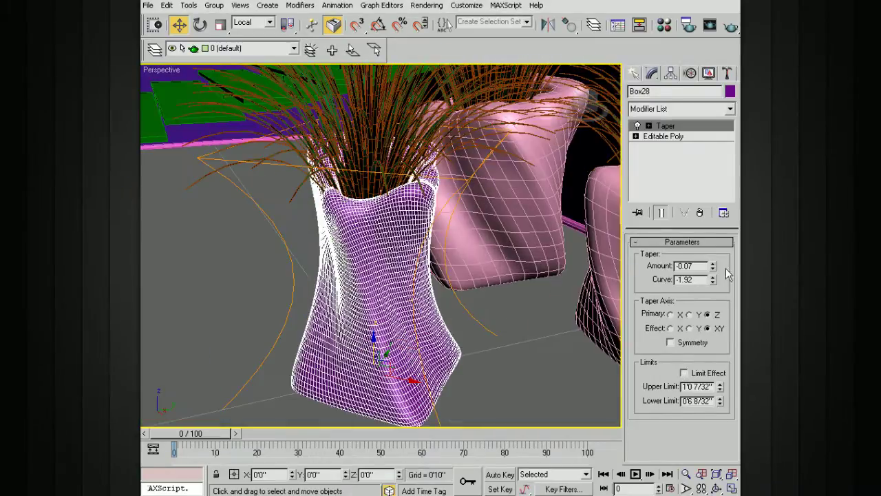
{"action": "left_click_drag", "start_coordinate": [718, 269], "coordinate": [705, 250]}
Step: Compare the planter with and without the taper by toggling the modifier's effect, leaving it enabled
{"action": "left_click", "coordinate": [637, 126]}
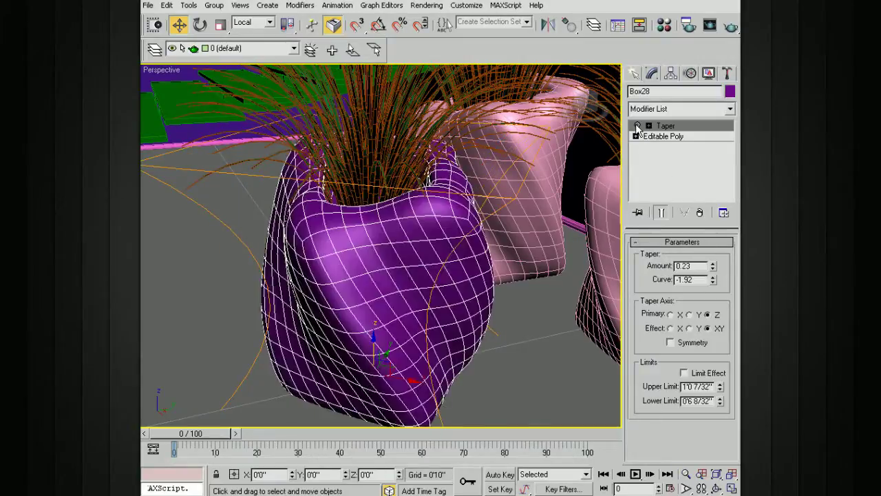
{"action": "left_click", "coordinate": [637, 126]}
{"action": "left_click", "coordinate": [636, 126]}
{"action": "left_click", "coordinate": [636, 126]}
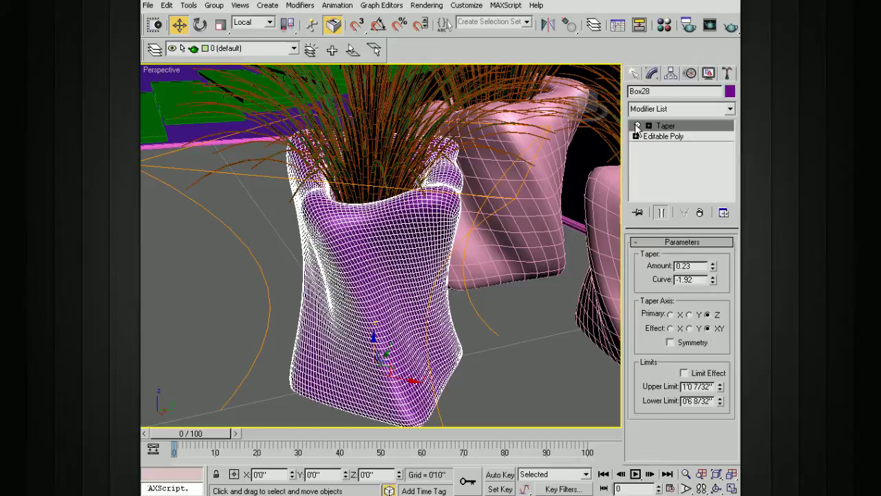
{"action": "left_click", "coordinate": [636, 126]}
{"action": "left_click", "coordinate": [637, 126]}
{"action": "middle_click_drag", "start_coordinate": [507, 256], "coordinate": [455, 283], "text": "alt"}
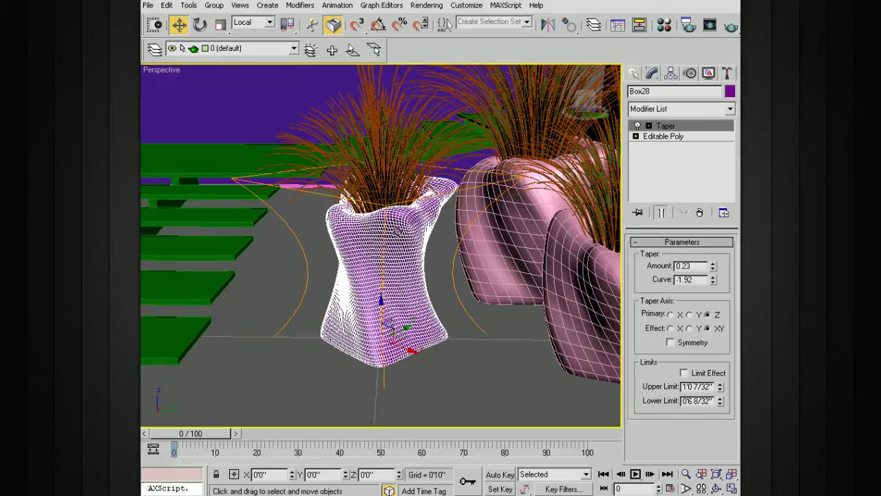
Step: Try adjusting the Taper gizmo with the Move and Rotate tools, and return to the modifier's top level
{"action": "left_click", "coordinate": [649, 126]}
{"action": "left_click", "coordinate": [673, 136]}
{"action": "mouse_move", "coordinate": [378, 300]}
{"action": "left_mouse_down"}
{"action": "mouse_move", "coordinate": [379, 258]}
{"action": "mouse_move", "coordinate": [381, 318]}
{"action": "mouse_move", "coordinate": [386, 297]}
{"action": "mouse_move", "coordinate": [392, 307]}
{"action": "mouse_move", "coordinate": [468, 310]}
{"action": "mouse_move", "coordinate": [385, 310]}
{"action": "left_mouse_up"}
{"action": "key", "text": "e"}
{"action": "left_click", "coordinate": [667, 127]}
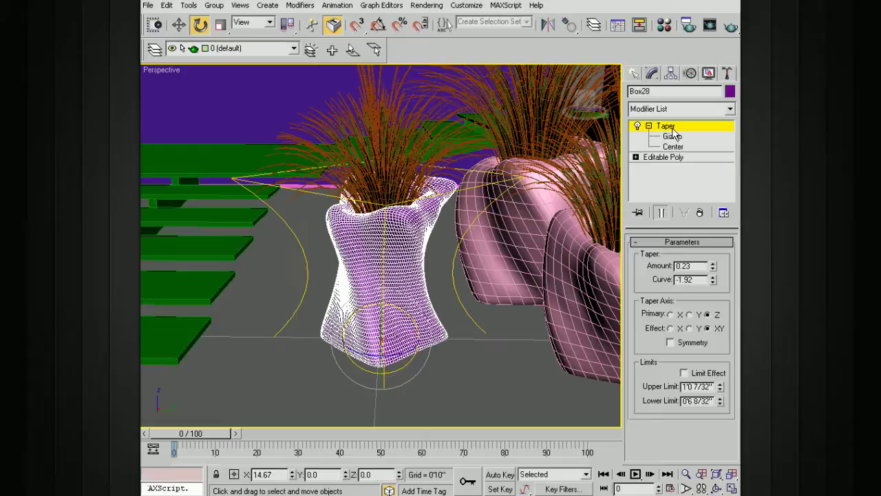
{"action": "left_click", "coordinate": [648, 126]}
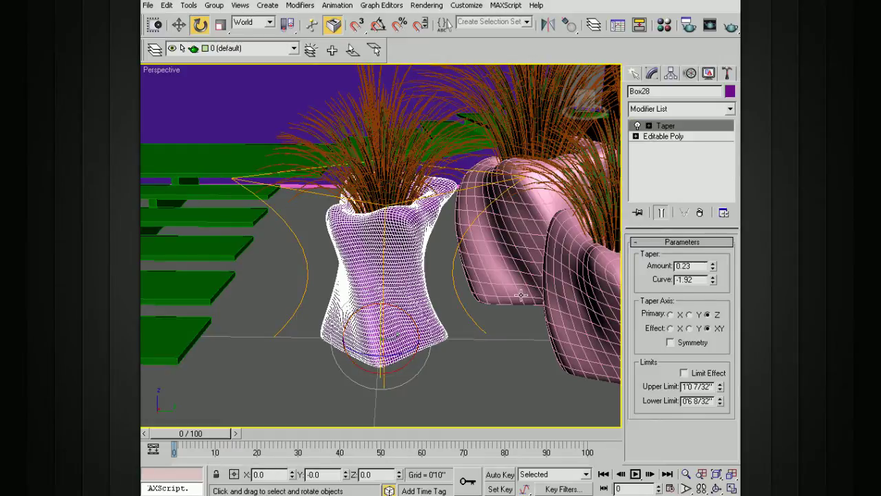
{"action": "middle_click_drag", "start_coordinate": [521, 294], "coordinate": [506, 289], "text": "alt"}
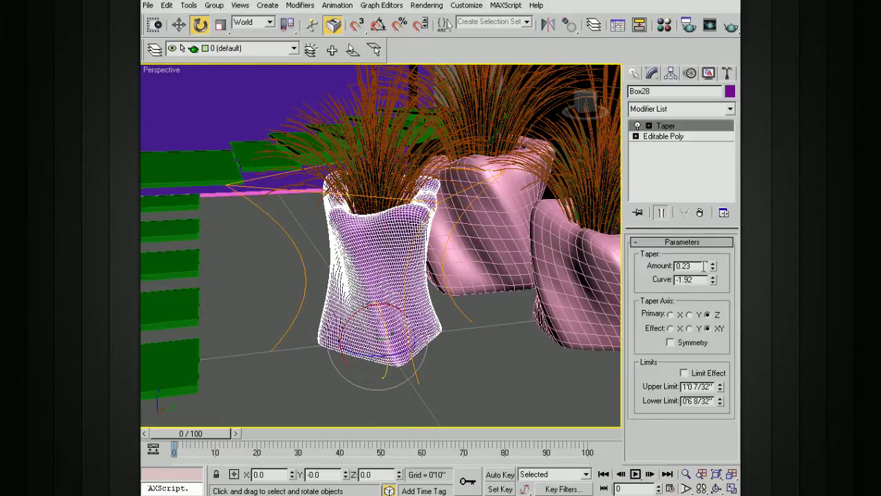
Step: Set the taper's Amount to 0.32 and its Curve to -2.01 to reshape the planter
{"action": "left_click_drag", "start_coordinate": [713, 270], "coordinate": [696, 259]}
{"action": "mouse_move", "coordinate": [712, 288]}
{"action": "left_mouse_down"}
{"action": "mouse_move", "coordinate": [710, 270]}
{"action": "mouse_move", "coordinate": [710, 279]}
{"action": "left_mouse_up"}
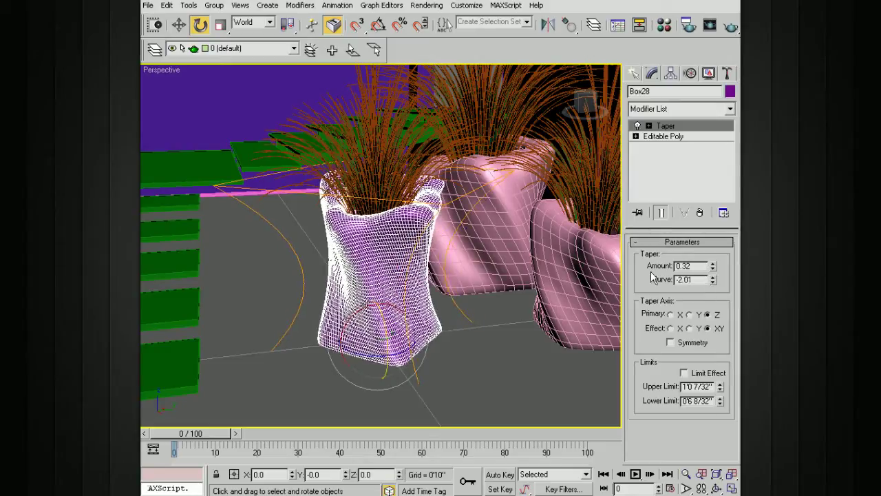
{"action": "middle_click_drag", "start_coordinate": [512, 276], "coordinate": [537, 273], "text": "alt"}
{"action": "middle_click_drag", "start_coordinate": [473, 266], "coordinate": [421, 230], "text": "alt"}
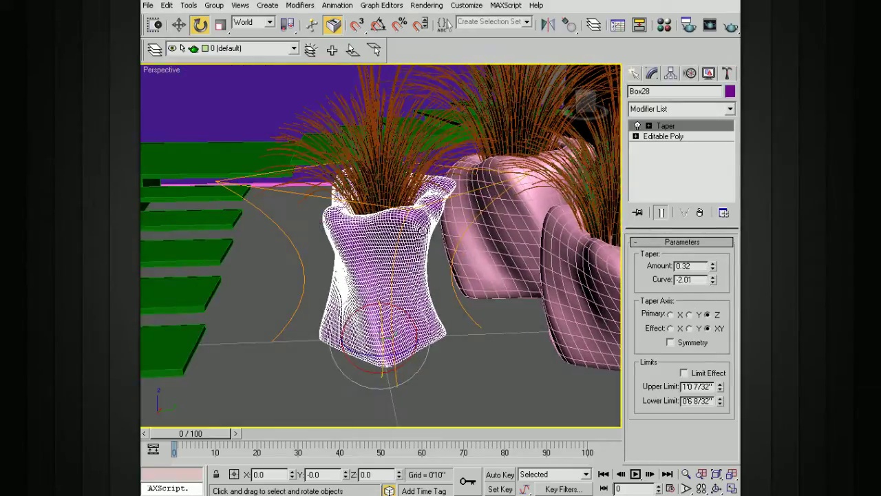
{"action": "middle_click_drag", "start_coordinate": [383, 182], "coordinate": [394, 205], "text": "alt"}
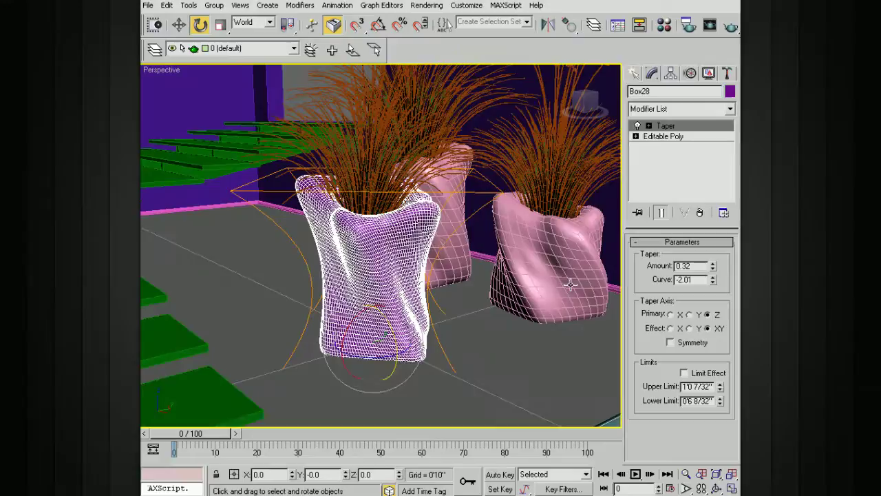
{"action": "middle_click_drag", "start_coordinate": [513, 283], "coordinate": [484, 285], "text": "alt"}
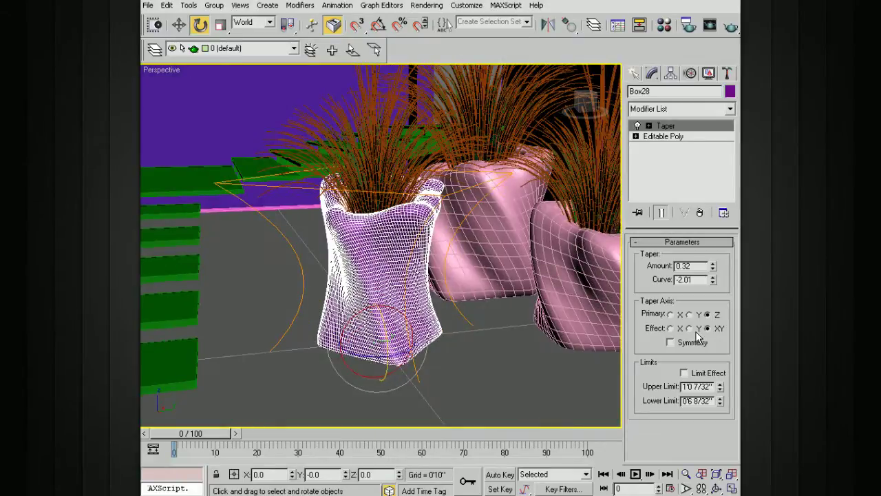
Step: Try the taper's Effect axis on X, restore it to XY, and examine the planter's shape up close
{"action": "left_click", "coordinate": [681, 330]}
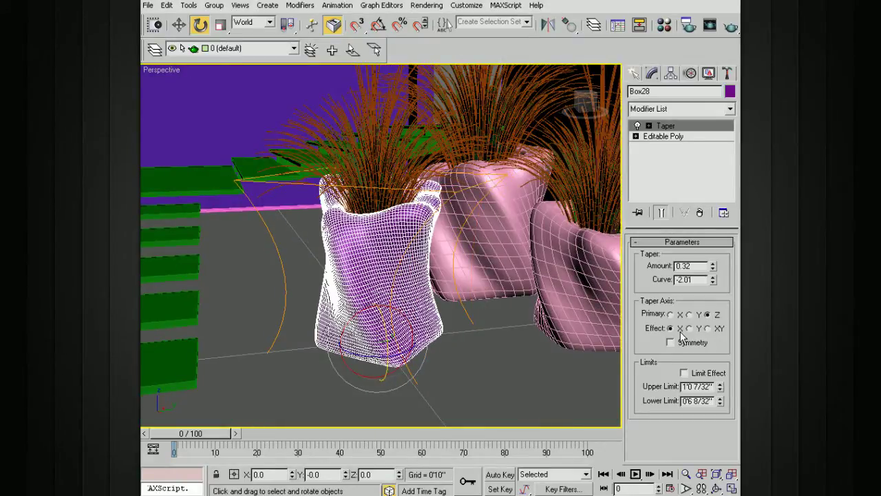
{"action": "left_click", "coordinate": [708, 328]}
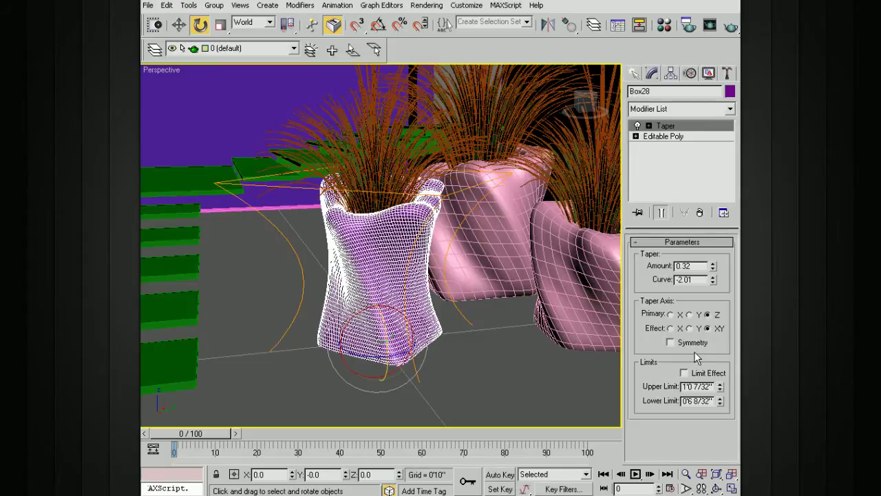
{"action": "mouse_move", "coordinate": [475, 272]}
{"action": "middle_mouse_down", "text": "alt"}
{"action": "mouse_move", "coordinate": [436, 279]}
{"action": "mouse_move", "coordinate": [477, 278]}
{"action": "middle_mouse_up", "text": "alt"}
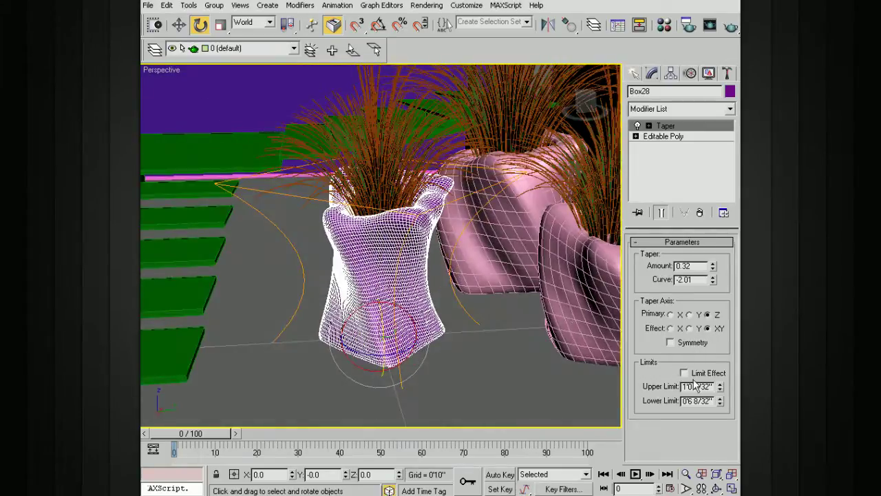
{"action": "middle_click_drag", "start_coordinate": [436, 234], "coordinate": [469, 225], "text": "alt"}
{"action": "scroll", "coordinate": [446, 242], "scroll_direction": "up", "scroll_amount": 3}
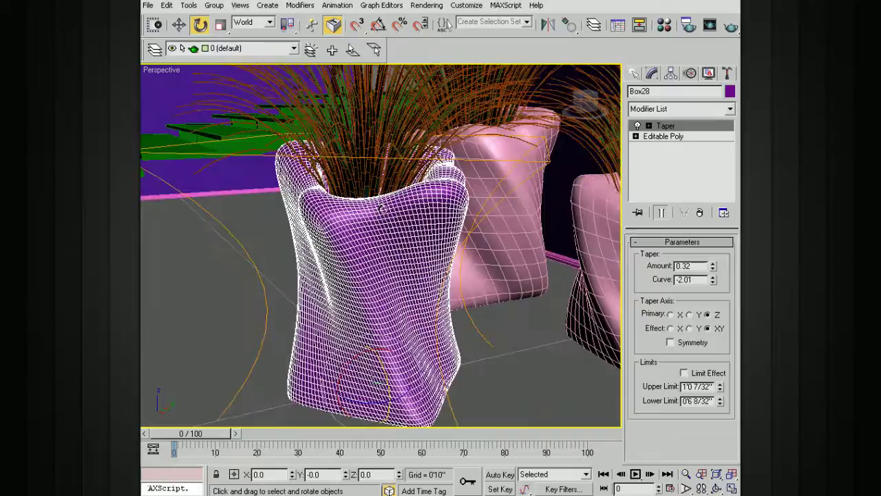